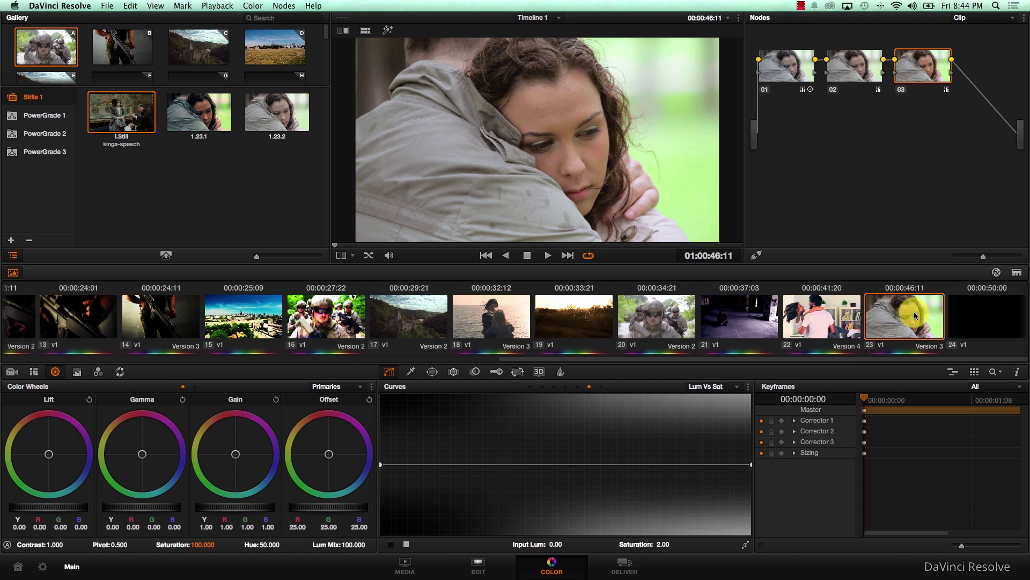
Reset all of clip 23's grades and nodes back to a single default node
left_click(252, 6)
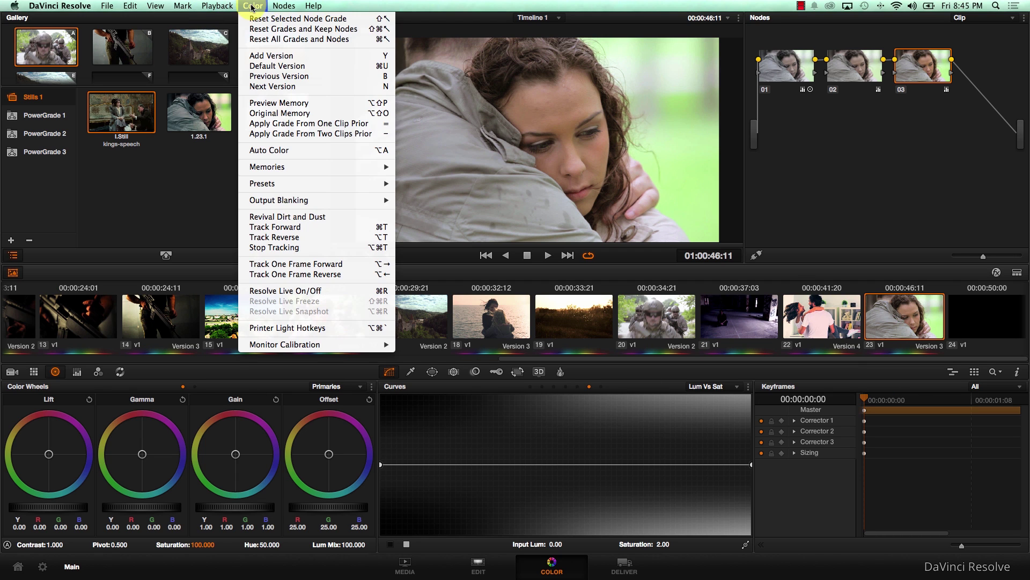
left_click(257, 39)
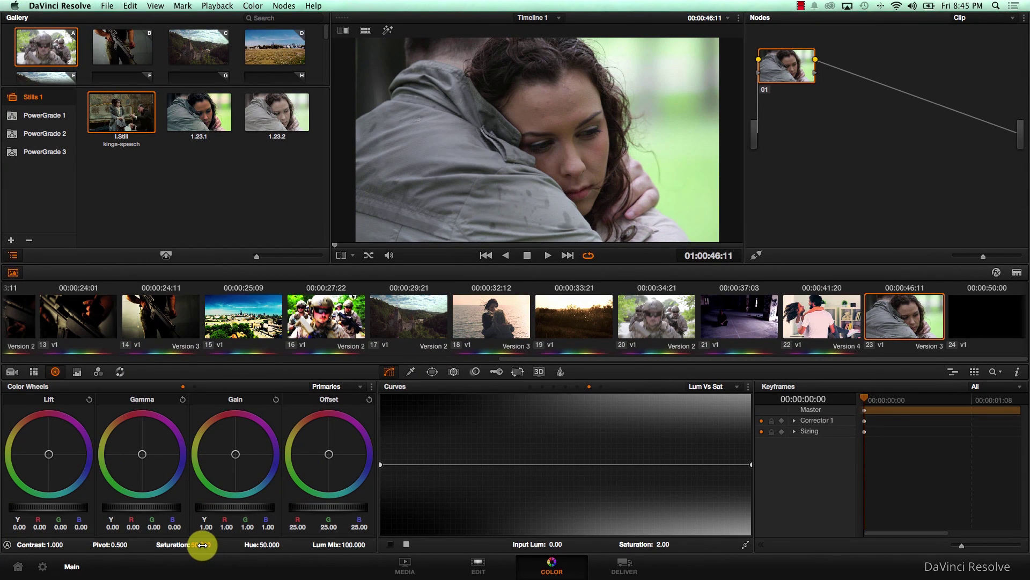
On node 01, raise Saturation and Gamma and slightly lower Lift
left_click_drag(203, 545, 329, 546)
left_click_drag(126, 506, 127, 507)
left_click_drag(51, 508, 44, 510)
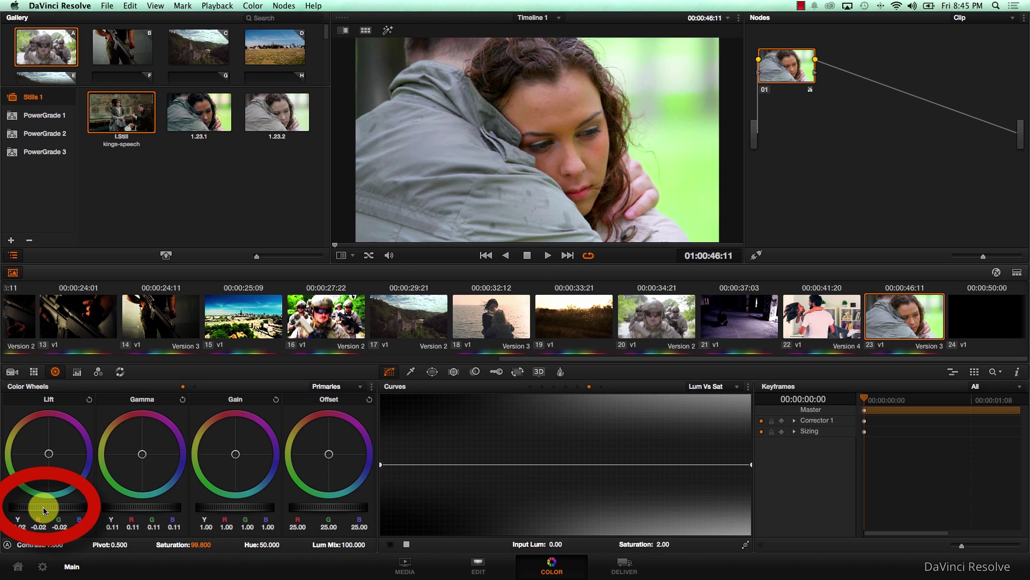
Add a serial node and pull down the greens in its Hue vs Sat curve
left_click(283, 5)
left_click(309, 19)
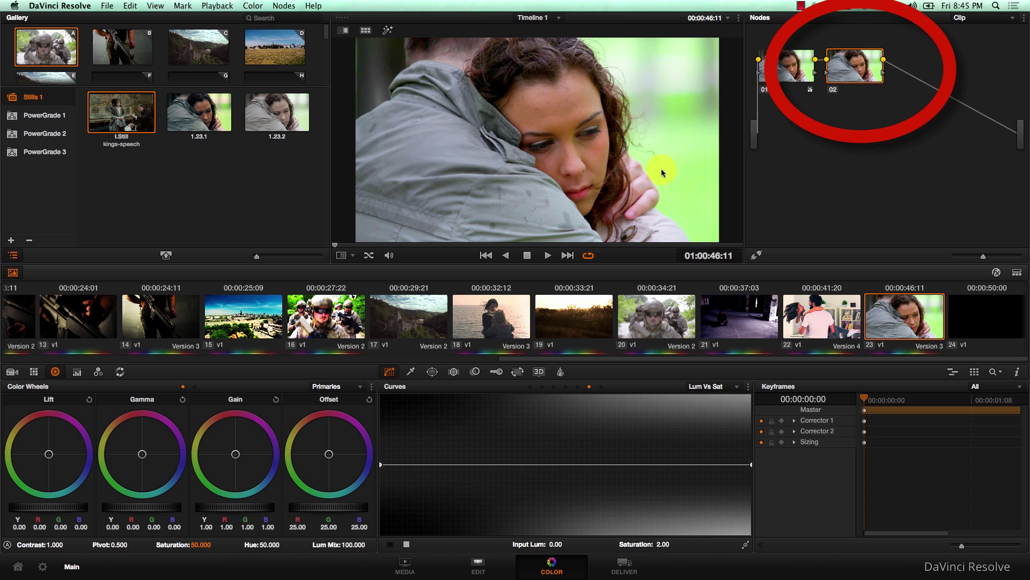
left_click(561, 386)
left_click(503, 464)
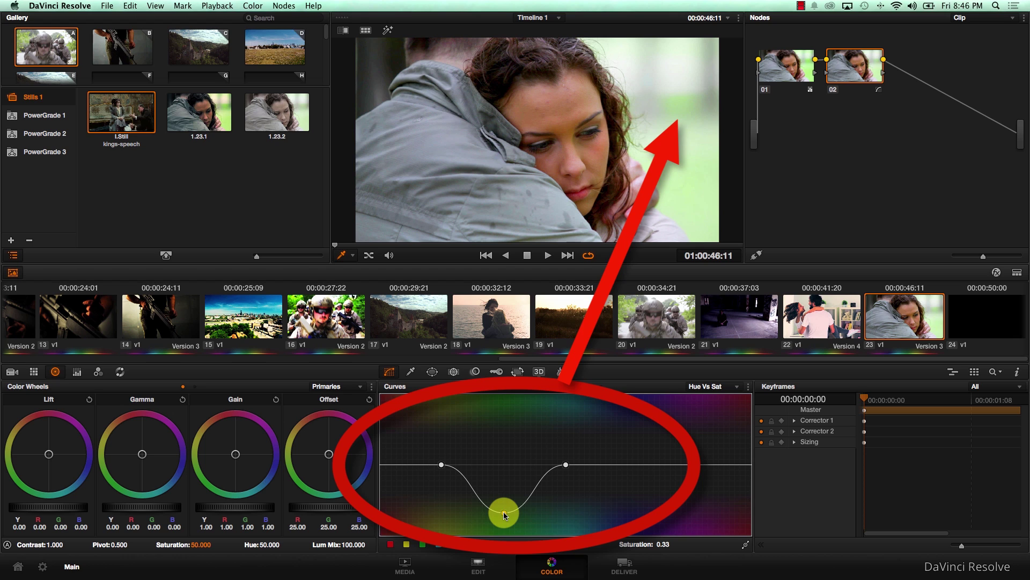
left_click(283, 5)
Add serial node 03 and draw a closed curve power window around the woman's face
left_click(288, 19)
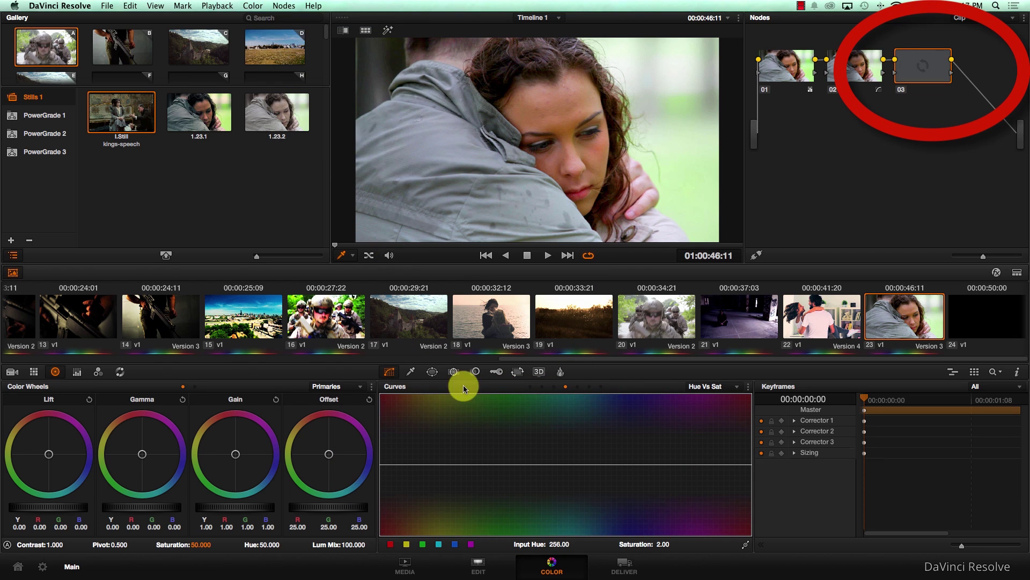
left_click(430, 376)
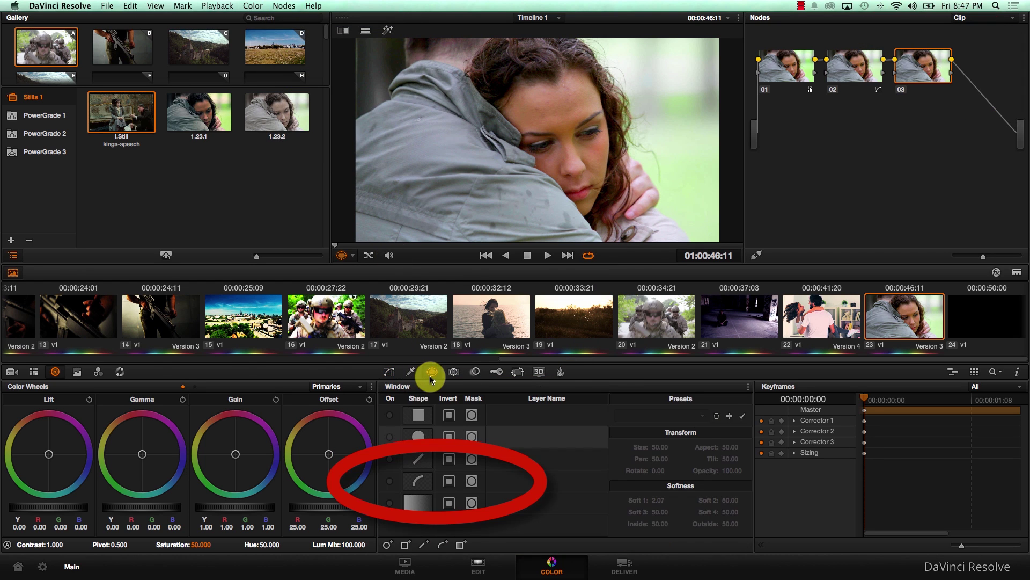
left_click(395, 476)
left_click(506, 94)
left_click(541, 84)
left_click(569, 71)
left_click(593, 95)
left_click(607, 122)
left_click(605, 150)
left_click(591, 204)
left_click(582, 211)
left_click(537, 166)
left_click(519, 147)
left_click(502, 123)
left_click(506, 95)
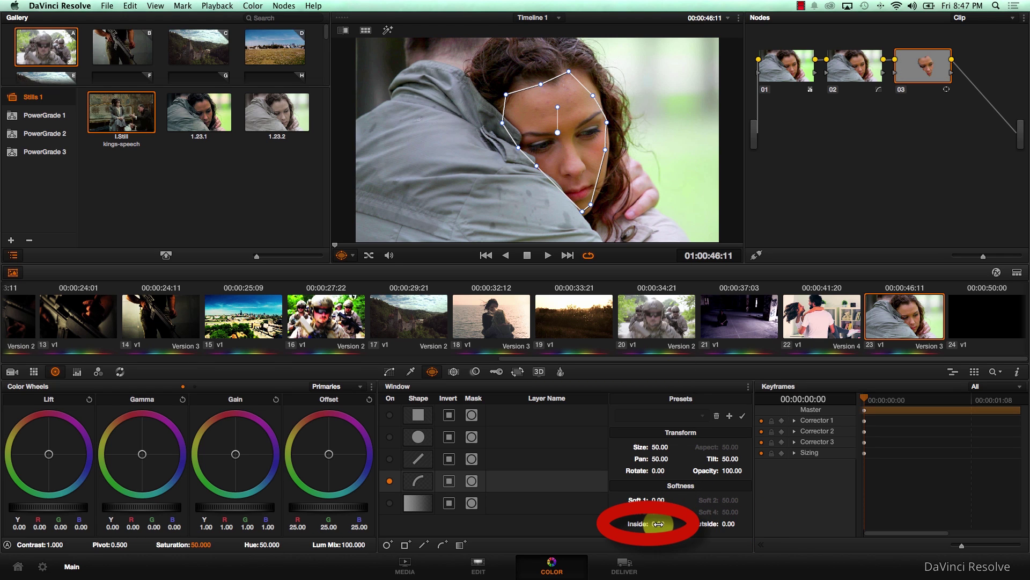
Soften the face window's inside and outside edges
left_click_drag(658, 523, 920, 524)
left_click_drag(732, 523, 923, 524)
left_click_drag(660, 497, 872, 487)
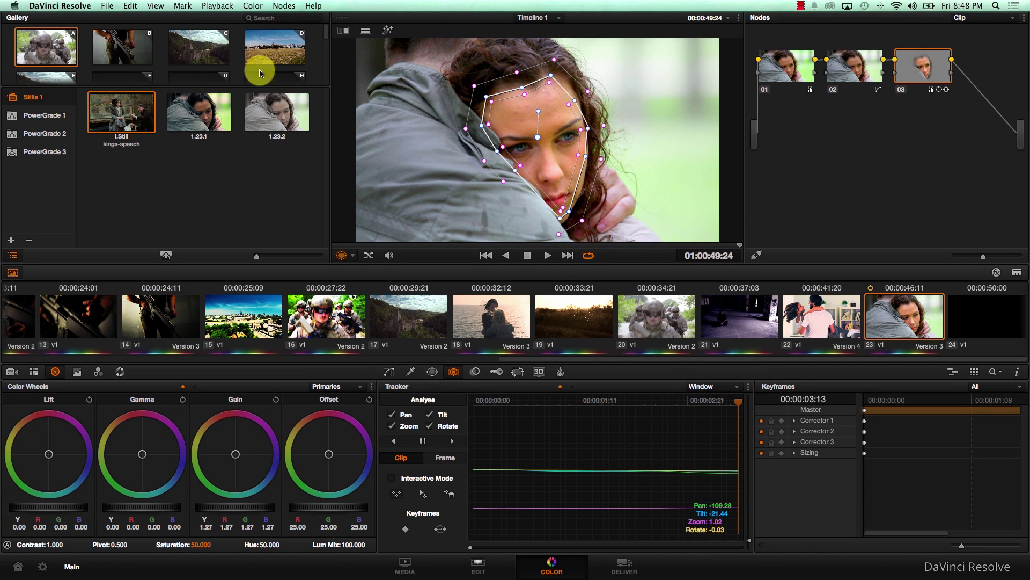
Add an outside node 04 for the face window and lower its saturation
left_click(284, 4)
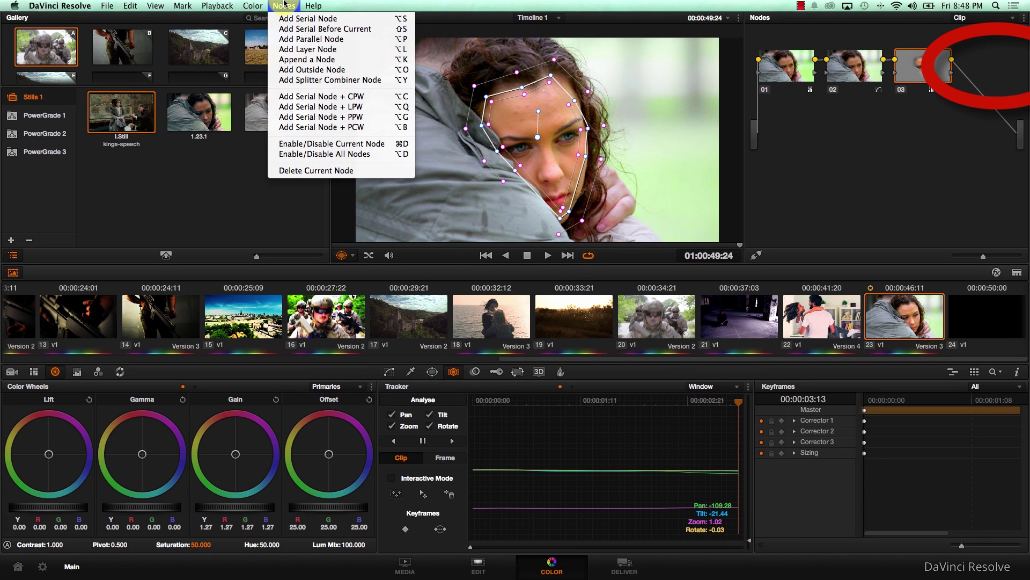
left_click(299, 71)
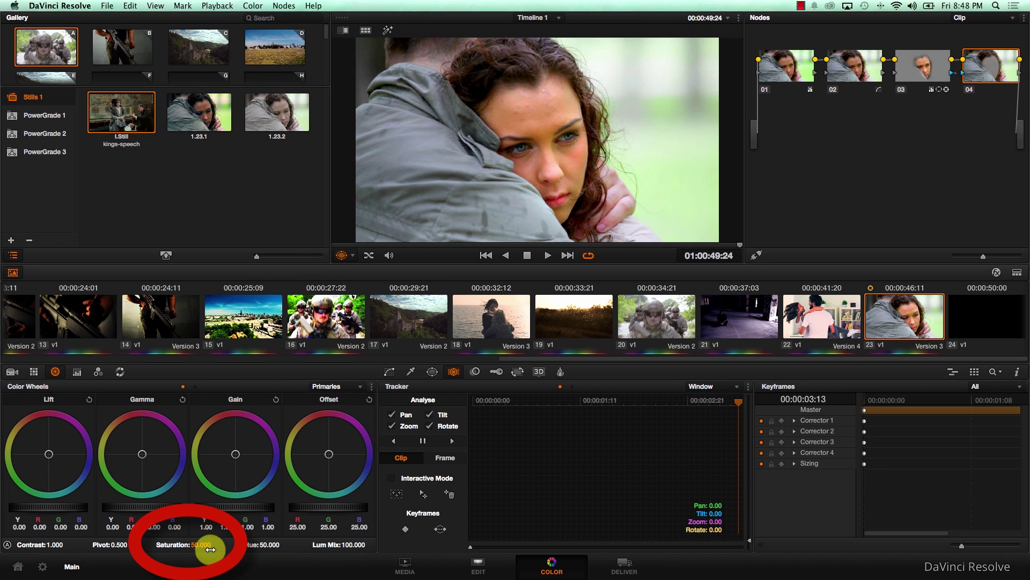
left_click_drag(202, 545, 183, 549)
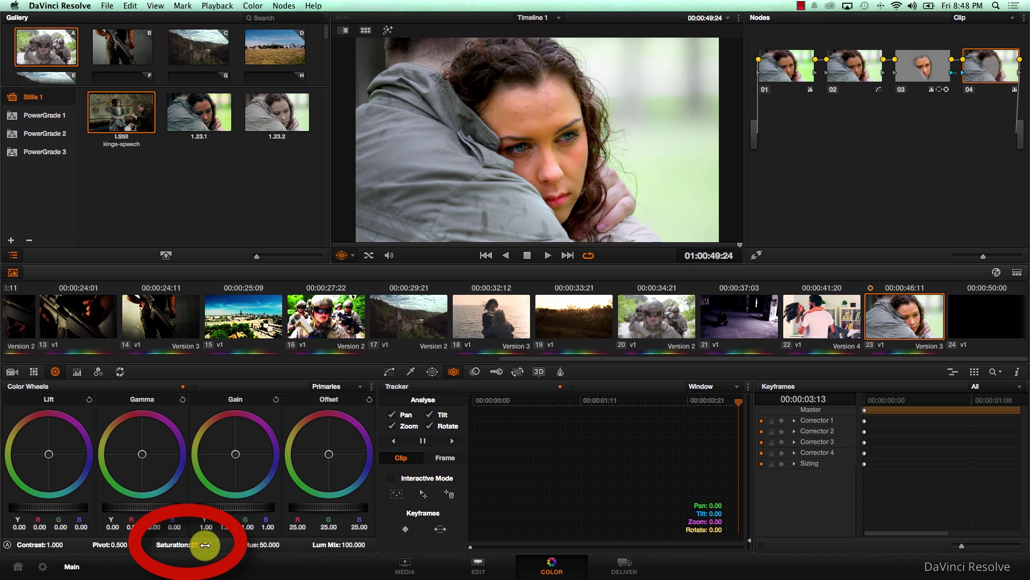
Select face-window node 03 and bring up the Color Match palette
left_click(932, 66)
scroll(524, 103, "up", 2)
scroll(525, 103, "up", 1)
scroll(526, 104, "down", 2)
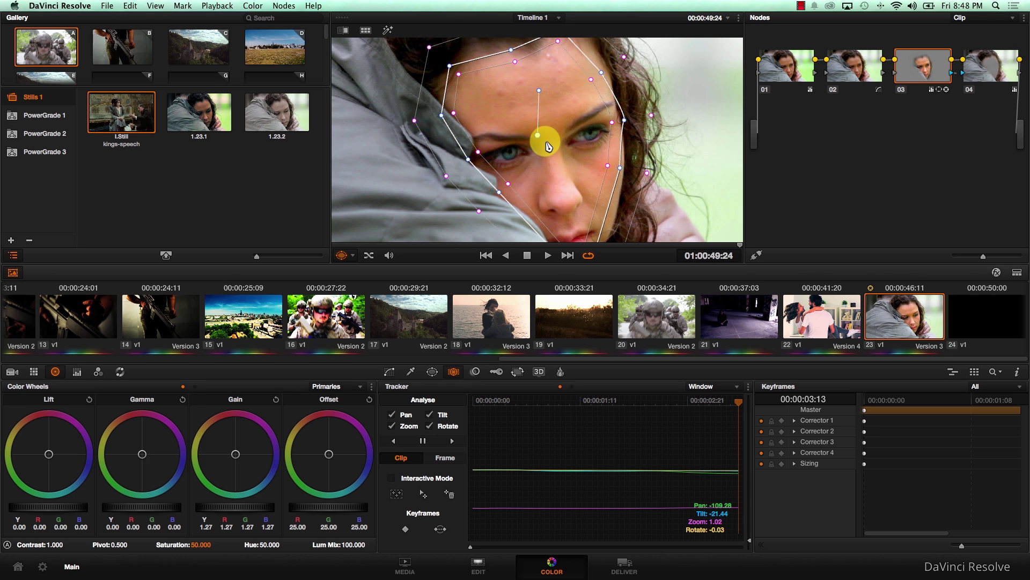
scroll(539, 136, "down", 3)
left_click(34, 372)
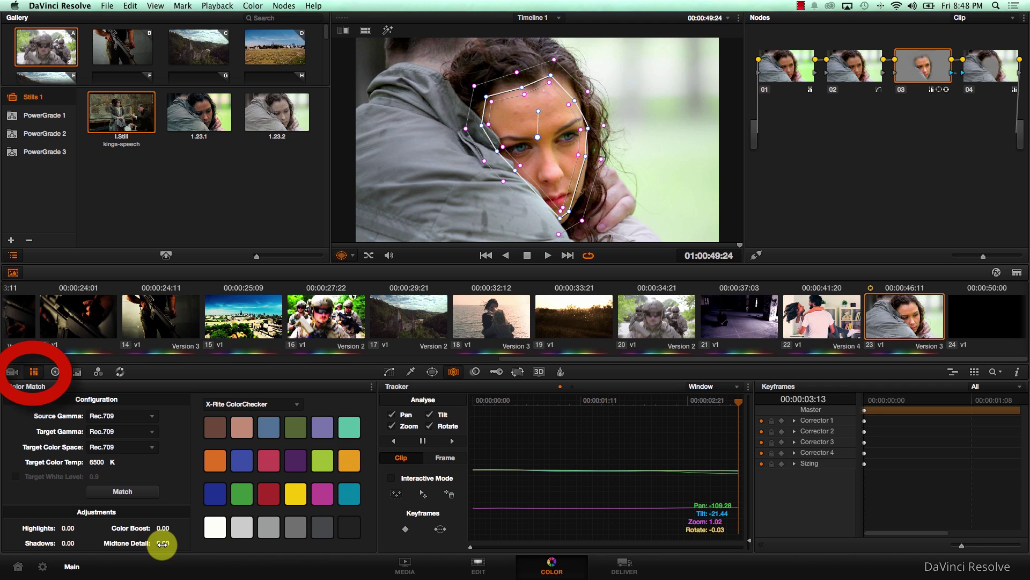
Set Midtone Detail to -100 on the face node and return the viewer to full frame
left_click_drag(162, 543, 44, 545)
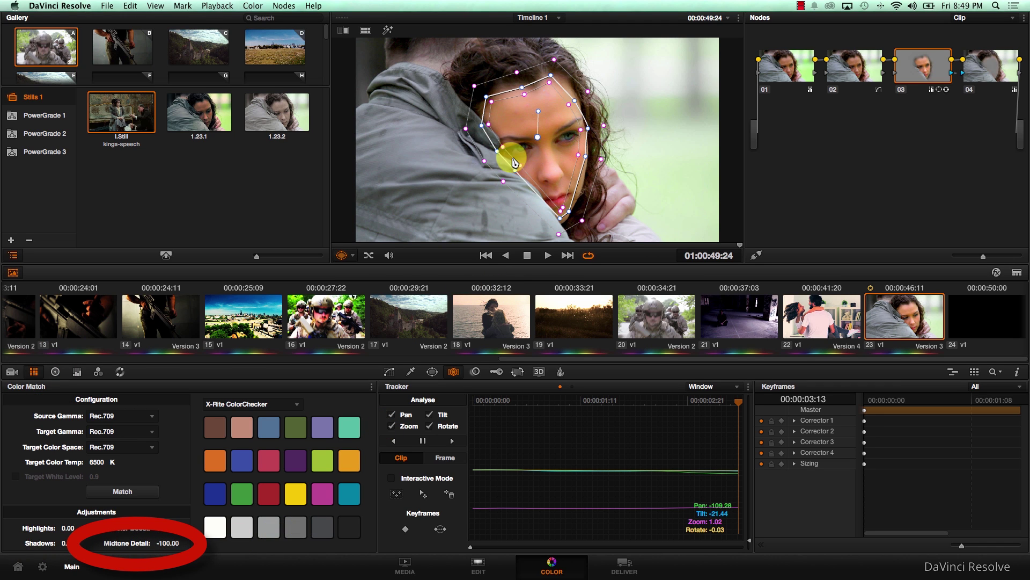
scroll(514, 162, "up", 4)
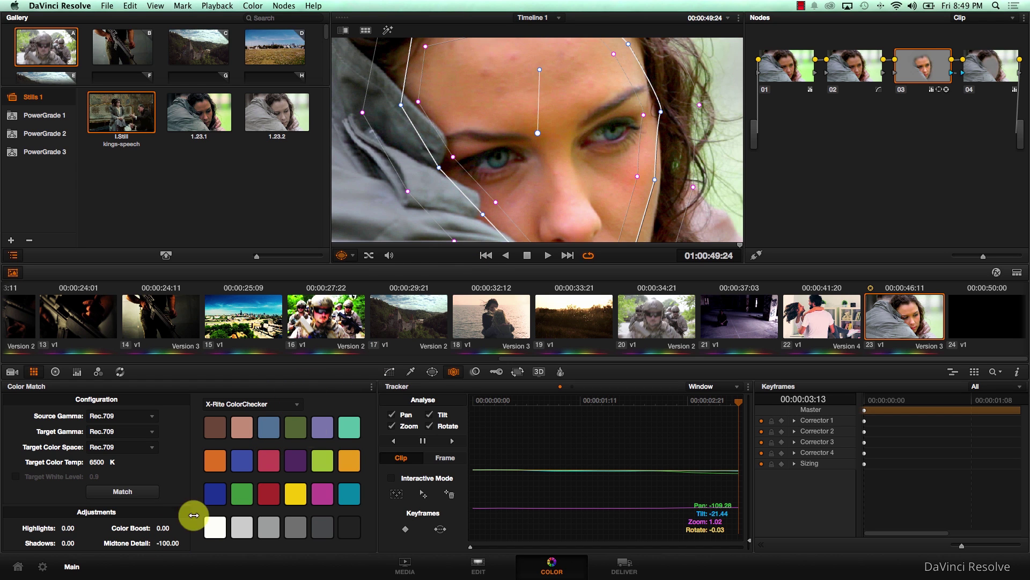
key("shift+z")
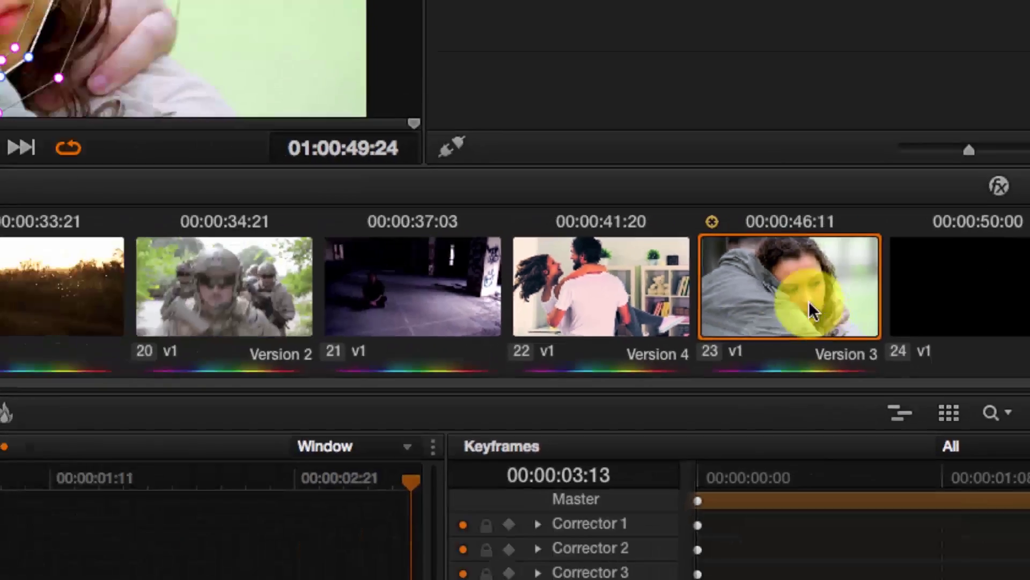
Create and confirm a new local version, Version 5, for clip 23
right_click(633, 226)
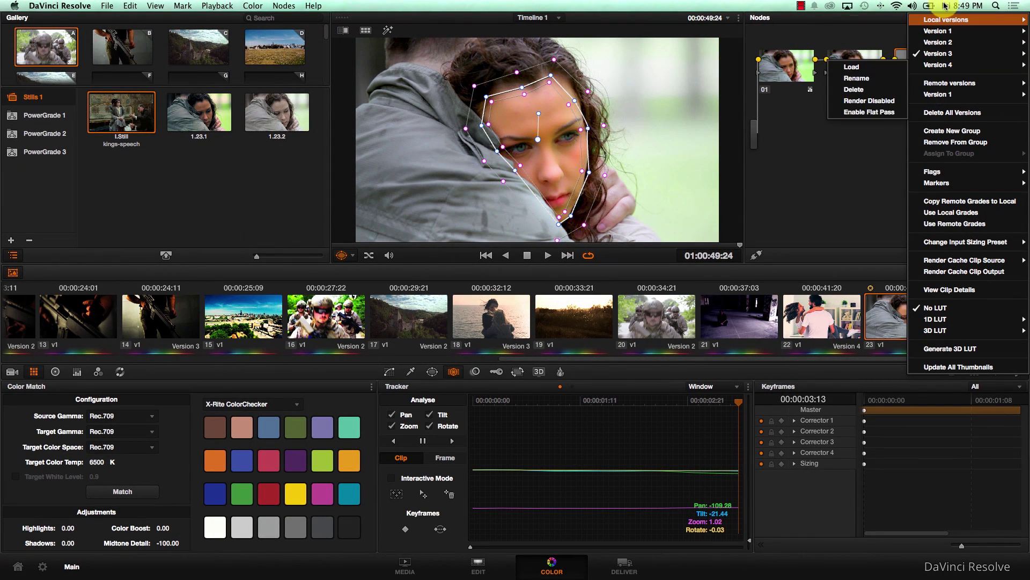
mouse_move(944, 20)
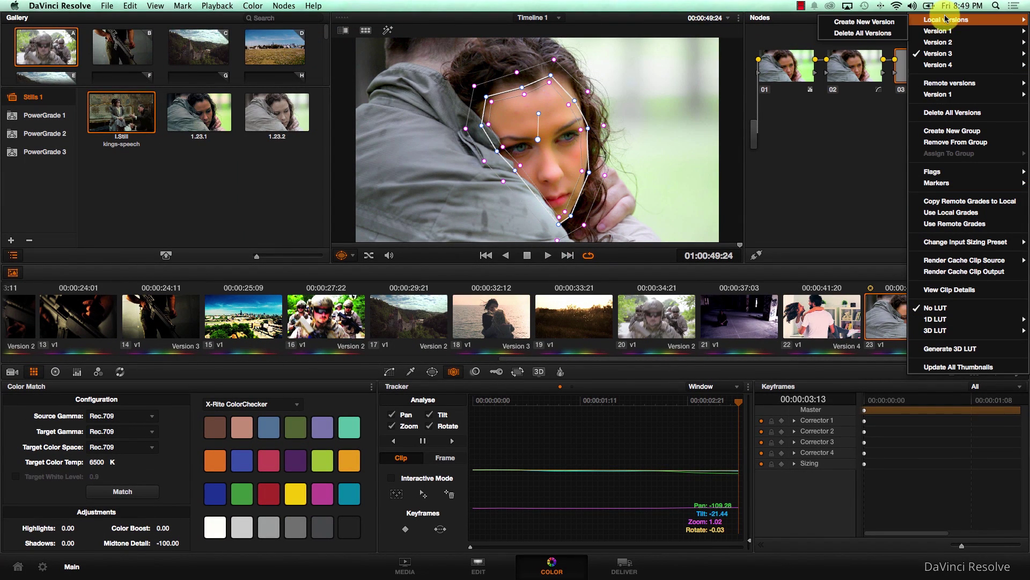
left_click(895, 26)
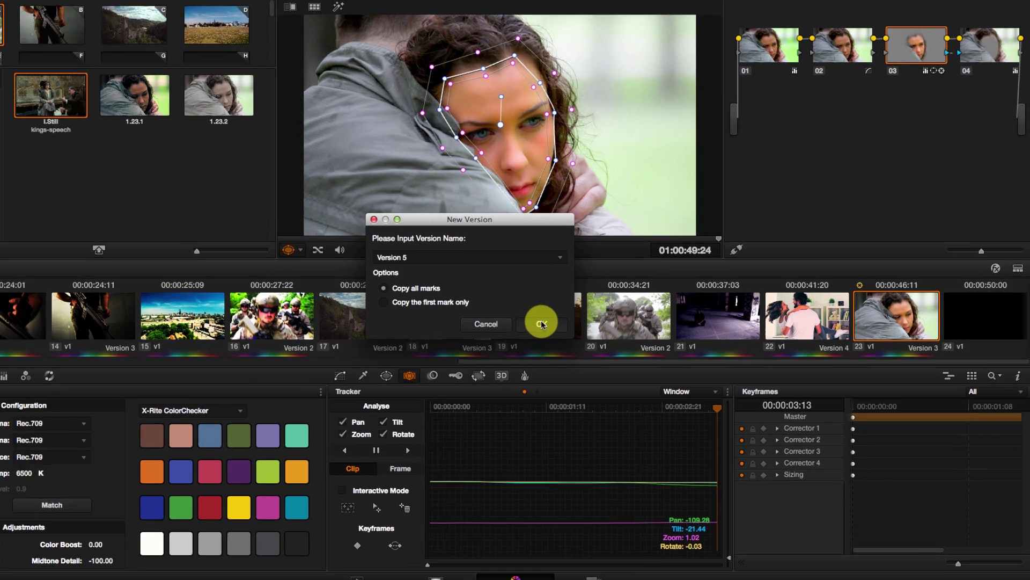
left_click(575, 322)
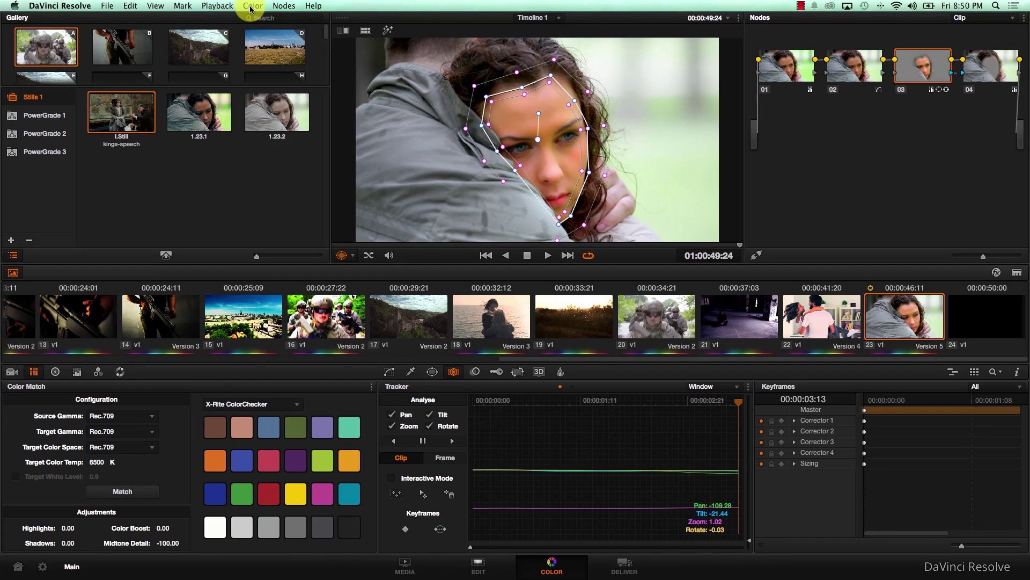
Reset Version 5's grades and nodes to a single node and return to the colour wheels
left_click(251, 8)
left_click(299, 39)
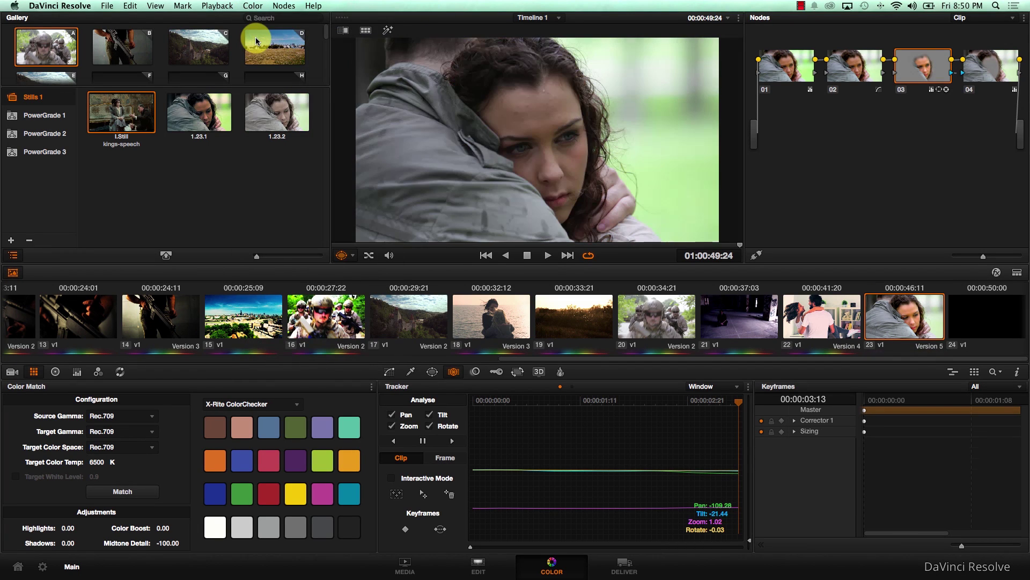
left_click(55, 371)
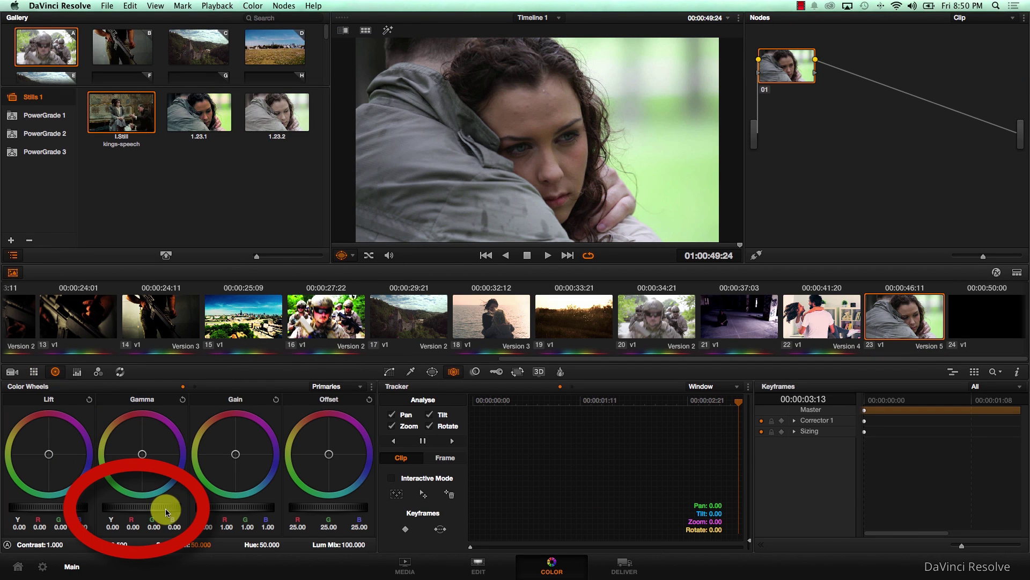
Grade darker and cooler: gamma -0.23, lift -0.04, saturation 28.800, Offset pushed toward blue
left_click_drag(108, 506, 132, 505)
left_click_drag(56, 504, 56, 504)
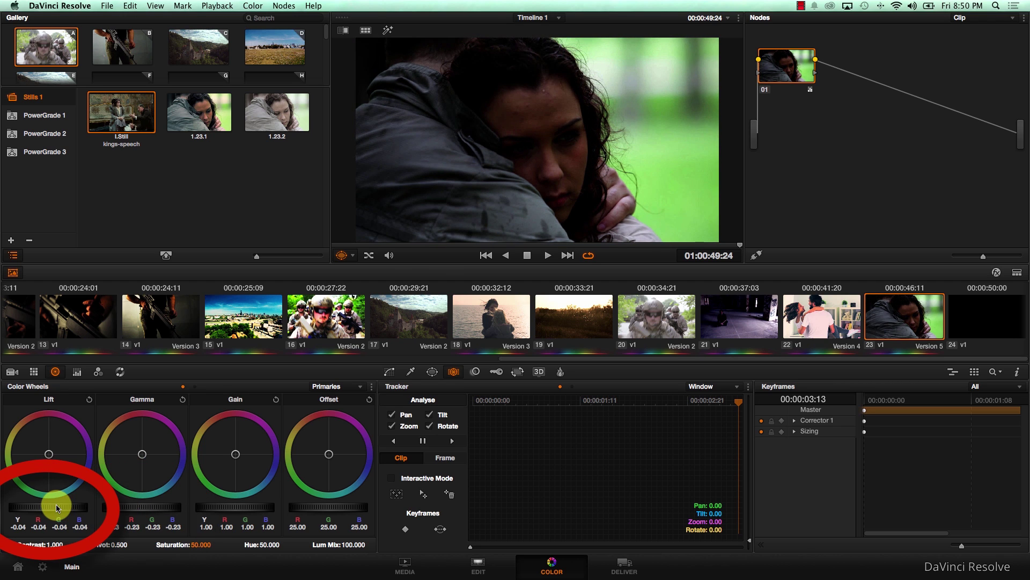
left_click_drag(202, 542, 151, 540)
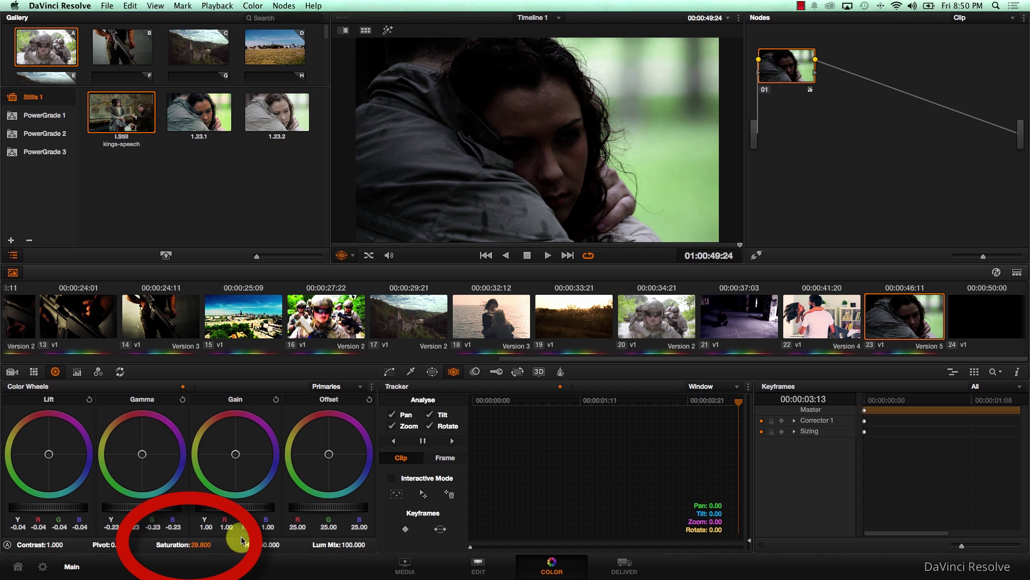
left_click(328, 456)
left_click_drag(329, 453, 428, 321)
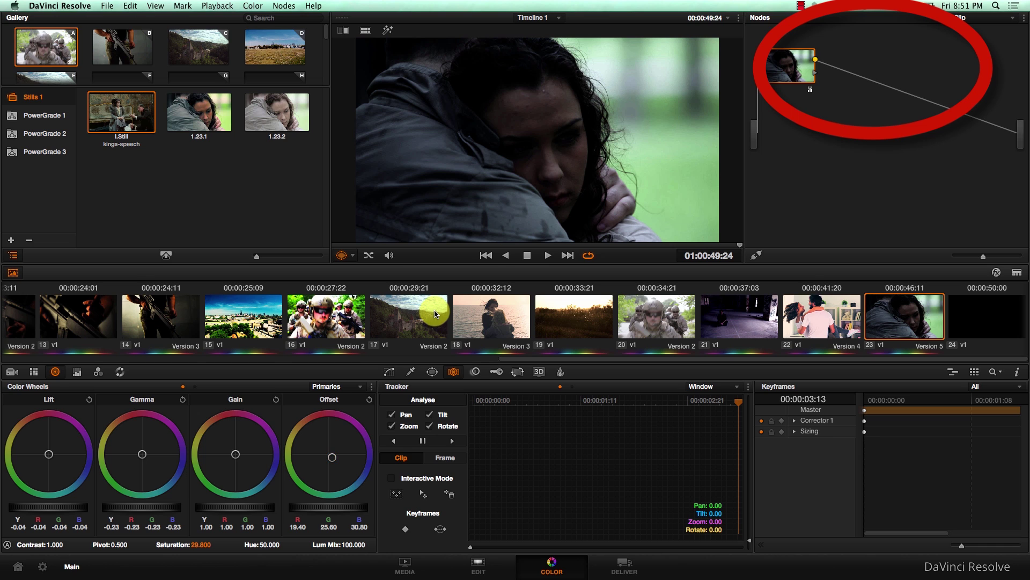
Add a second serial node with a circular window placed on her face and slightly brightened
key("alt+s")
left_click(445, 379)
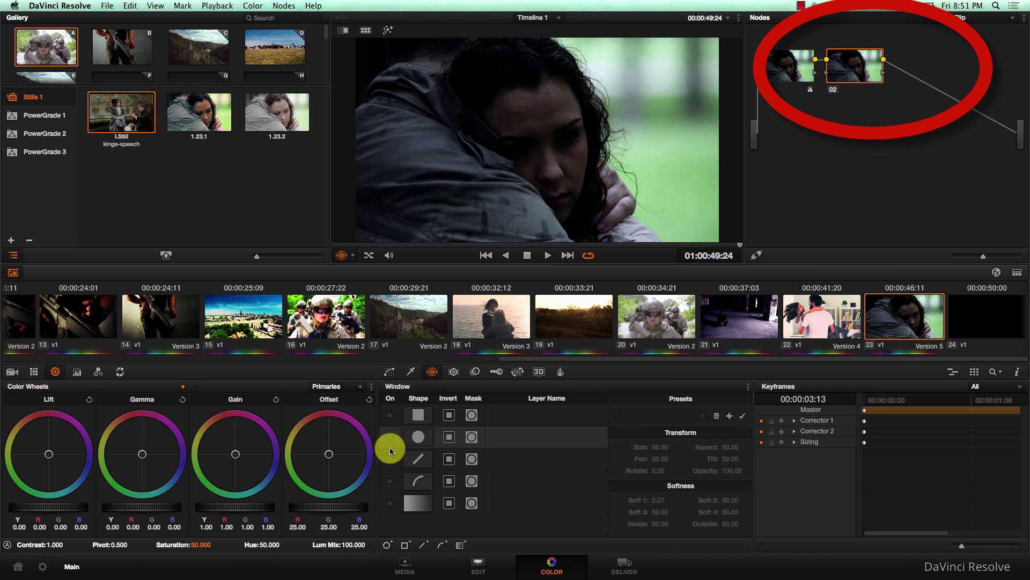
left_click(390, 438)
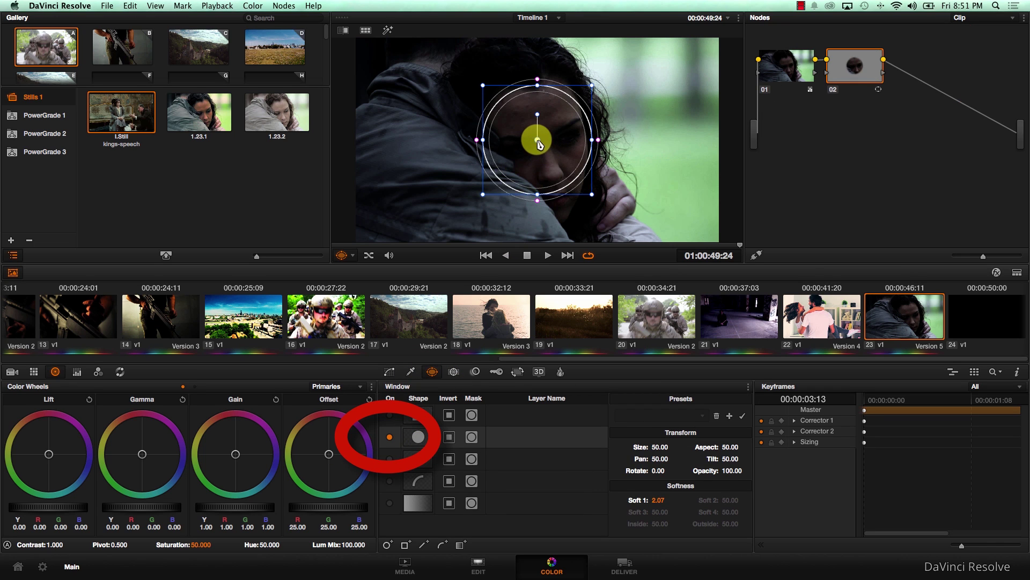
left_click_drag(538, 142, 589, 139)
left_click_drag(223, 508, 235, 508)
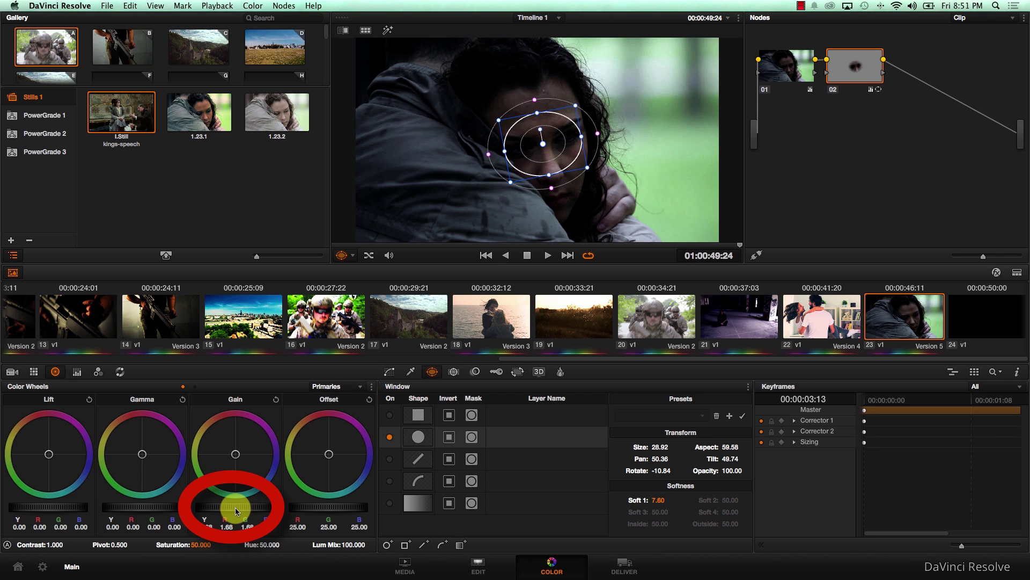
left_click_drag(235, 507, 233, 508)
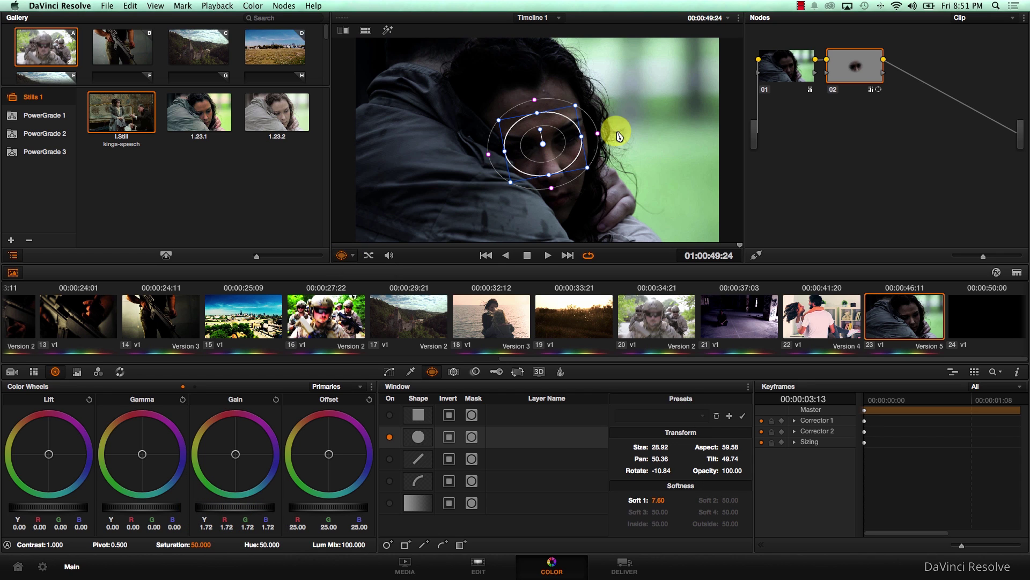
Widen the eye window's softness to 18.00 and size to 31.26, raising Gain to 2.56
left_click(347, 255)
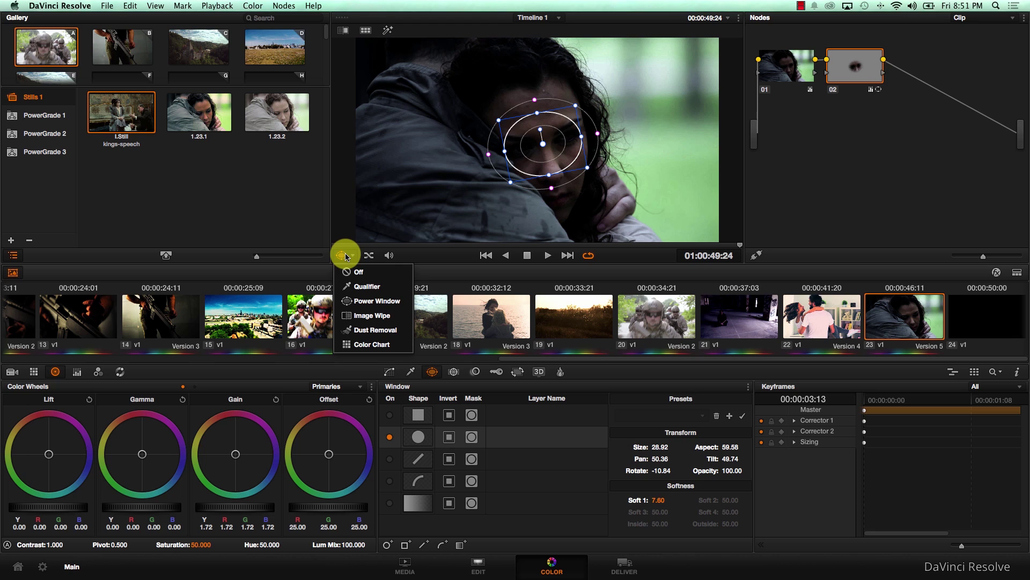
left_click(351, 272)
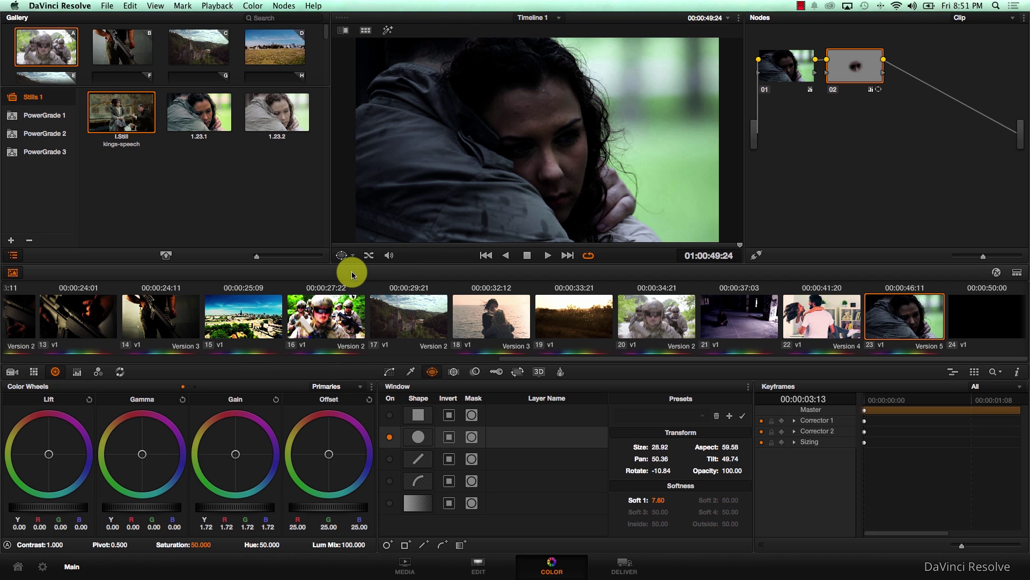
left_click(347, 255)
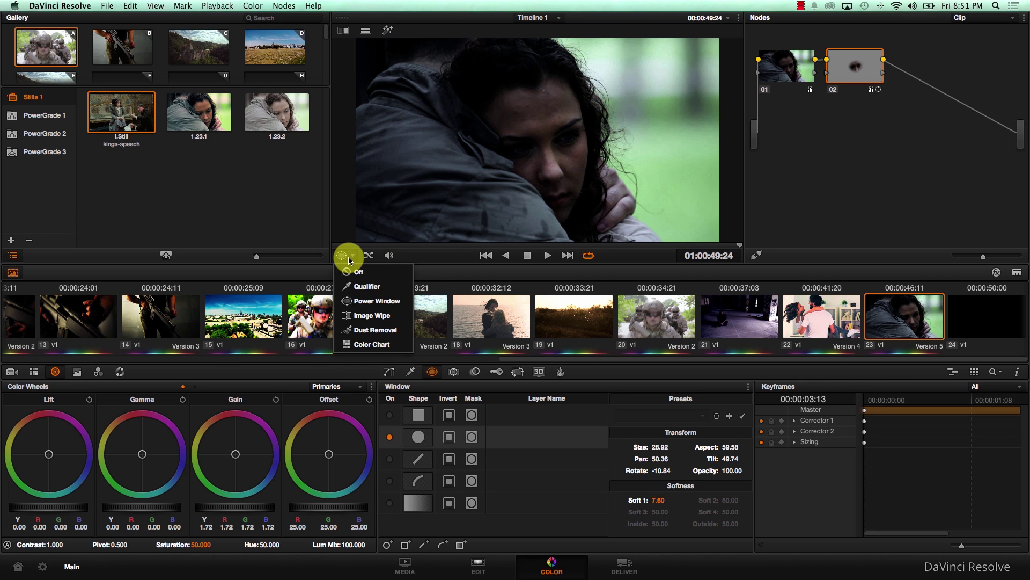
left_click(359, 301)
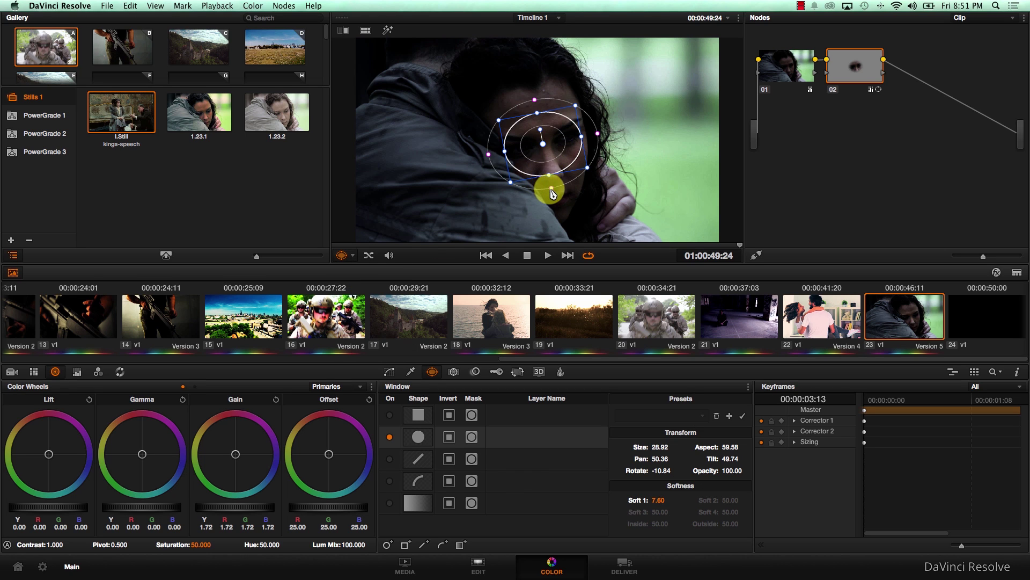
left_click_drag(553, 189, 574, 132)
left_click_drag(228, 507, 537, 226)
mouse_move(547, 166)
left_mouse_down()
mouse_move(557, 185)
mouse_move(549, 162)
mouse_move(554, 170)
left_mouse_up()
left_click(347, 256)
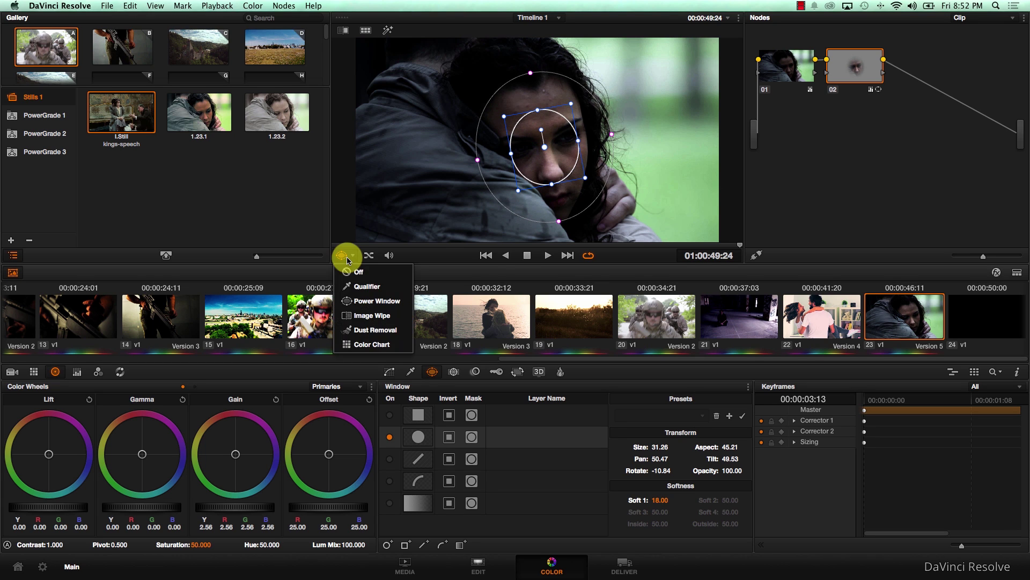
left_click(349, 269)
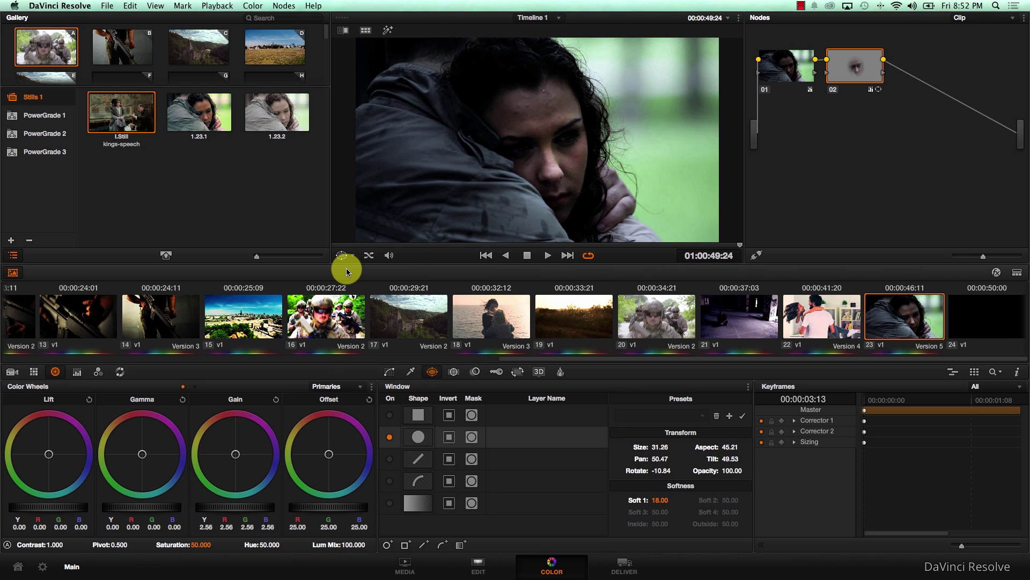
Track the circular face window backward to the clip start and hide its outline
left_click(396, 441)
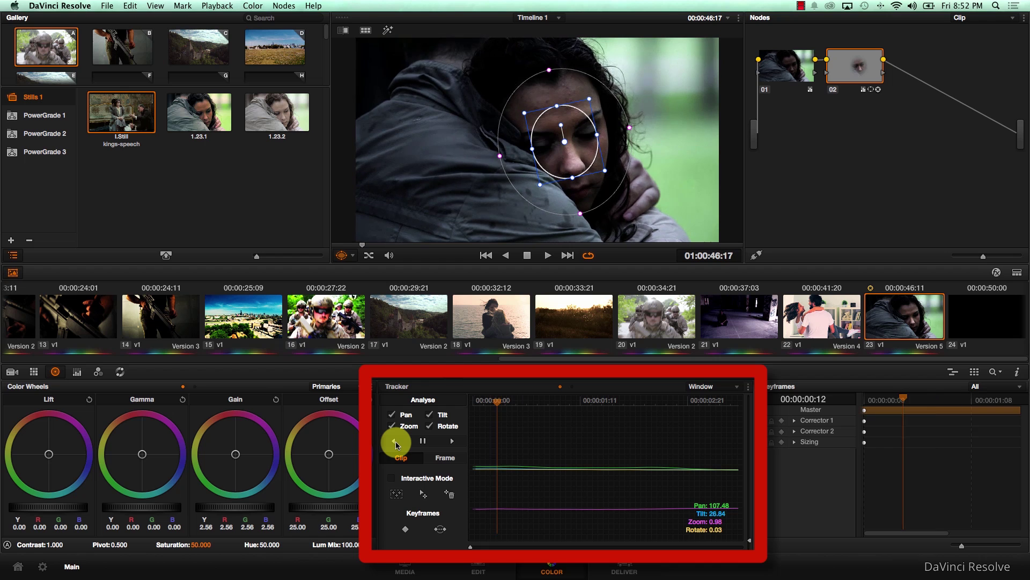
left_click(343, 256)
left_click(350, 273)
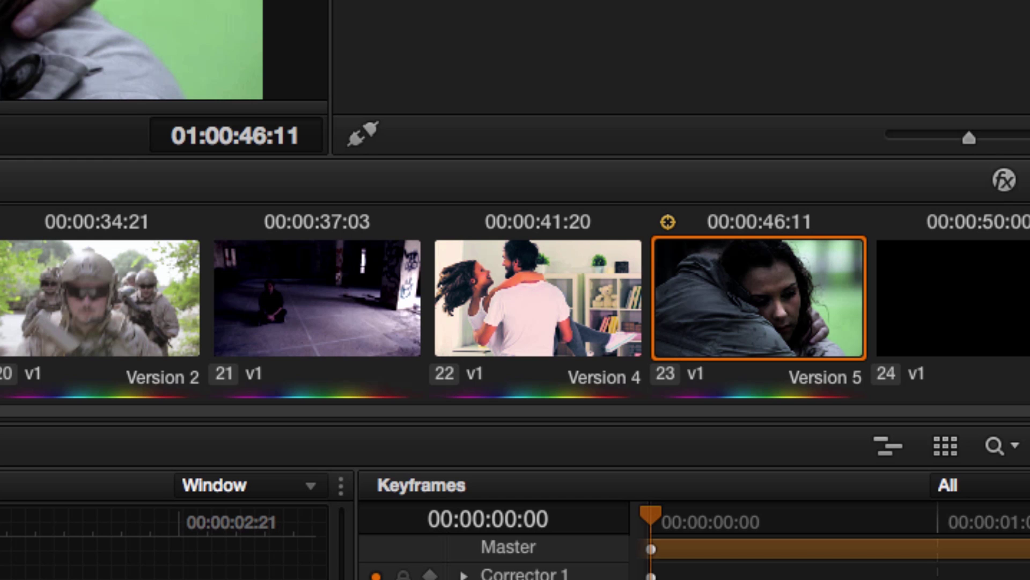
key("super+n")
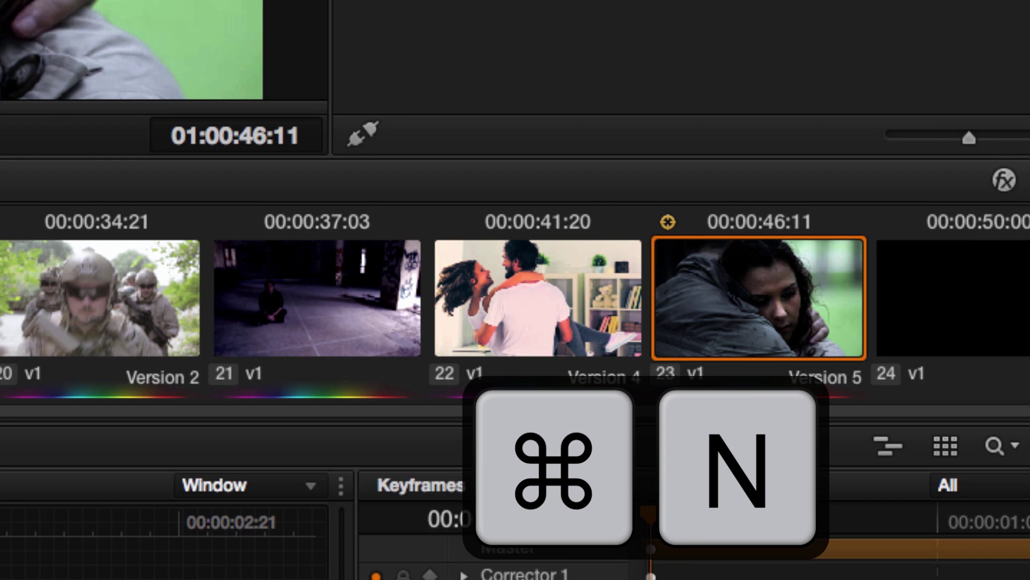
key("super+b")
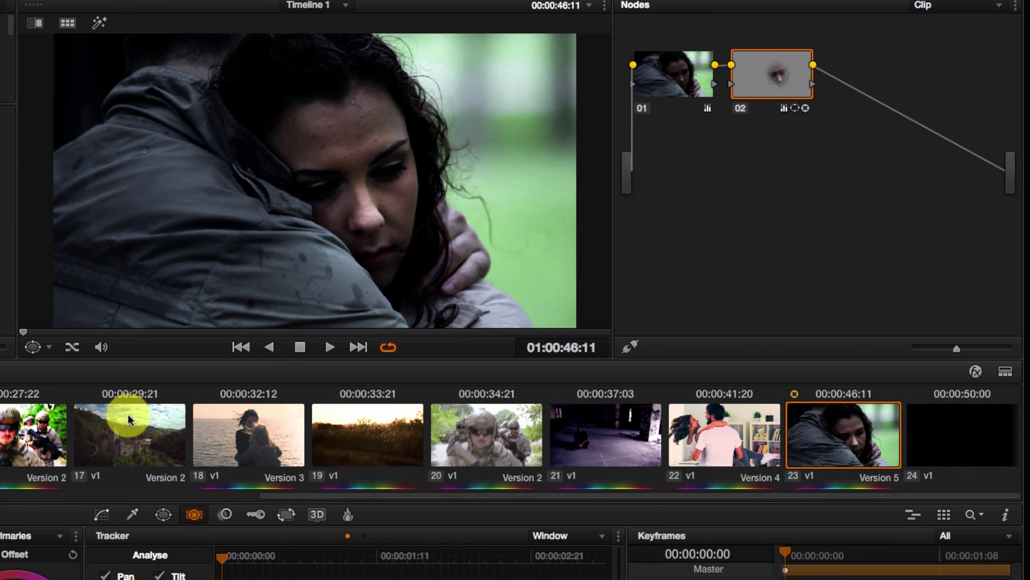
key("ctrl+b")
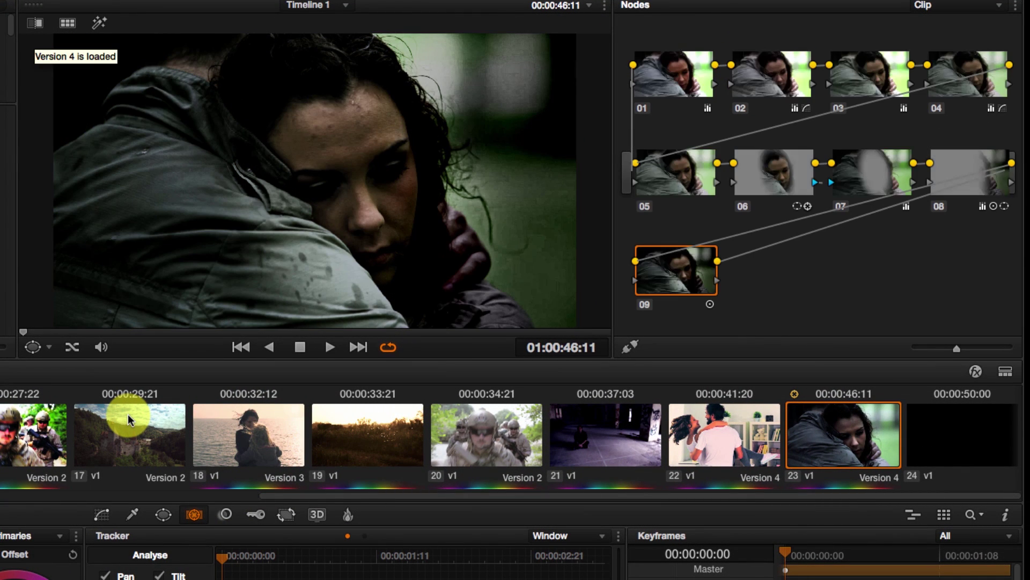
key("ctrl+b")
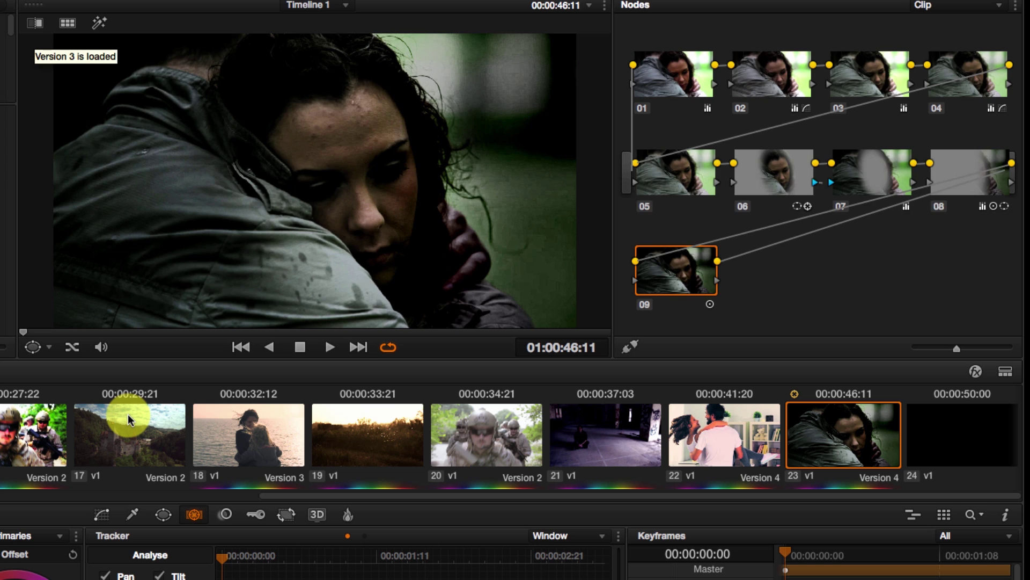
key("ctrl+n")
key("ctrl+n")
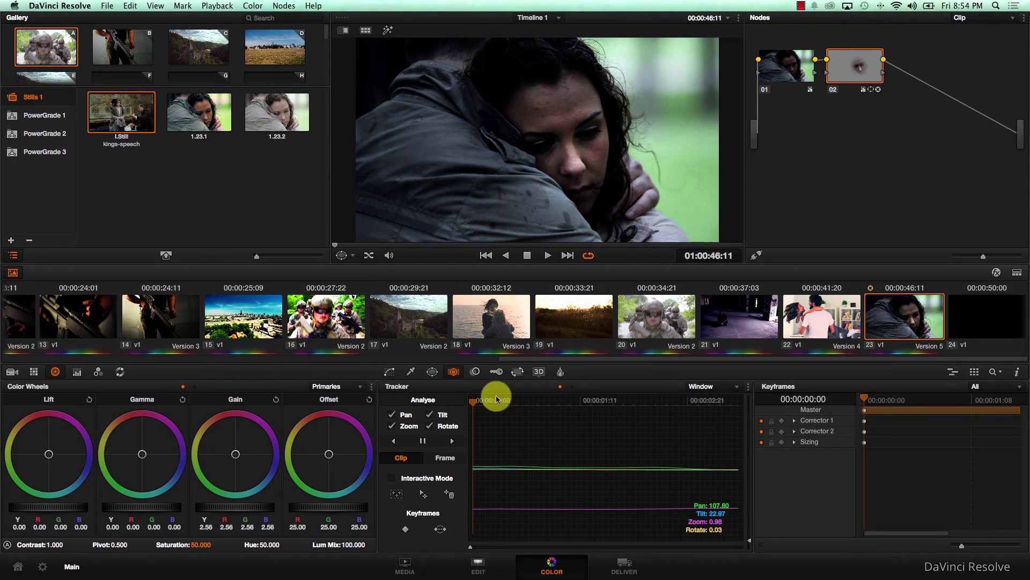
Show the window outline, then scrub and play clip 23 to check the window follows her face
left_click(342, 256)
left_click(354, 301)
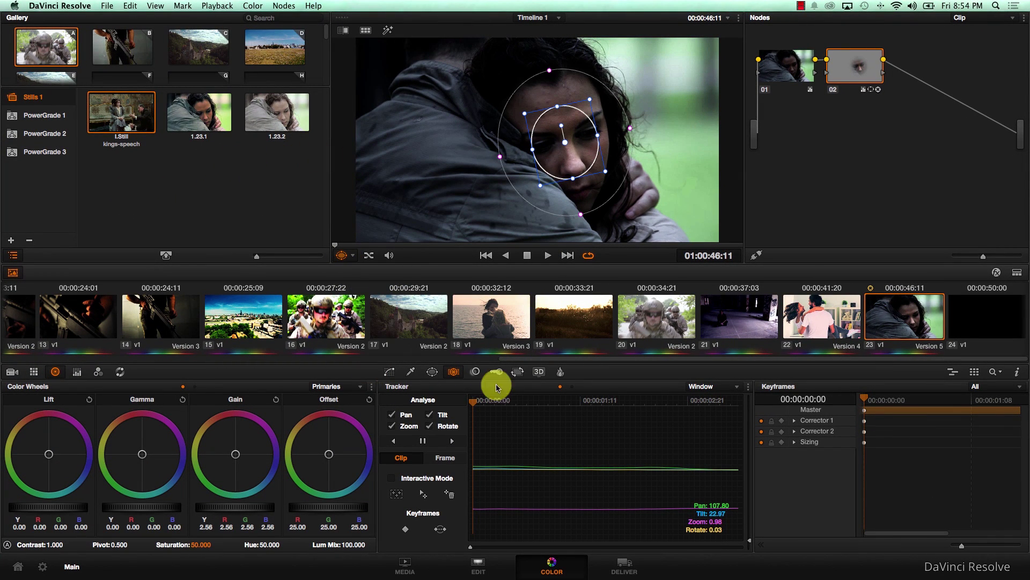
left_click_drag(501, 401, 659, 400)
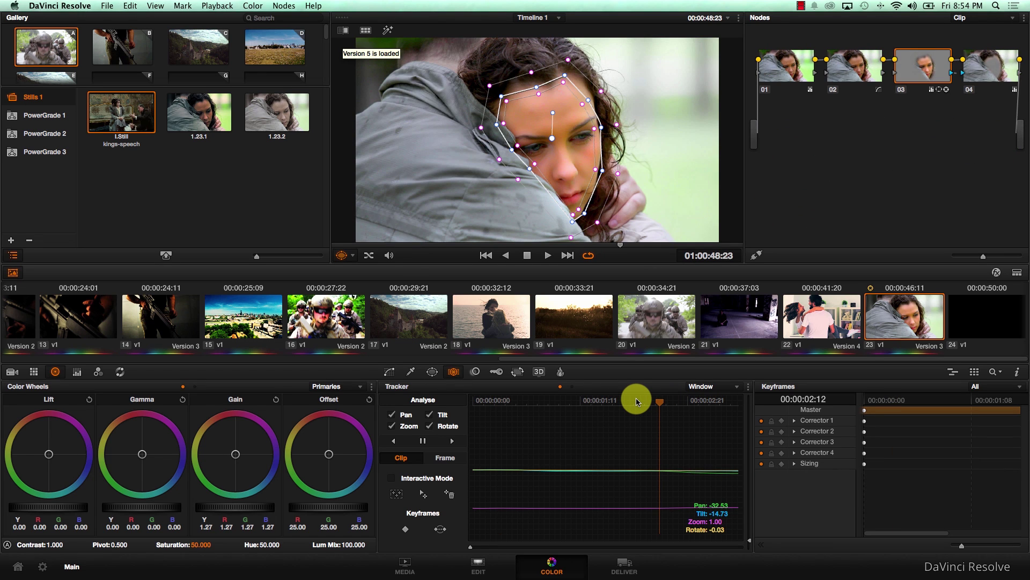
key("space")
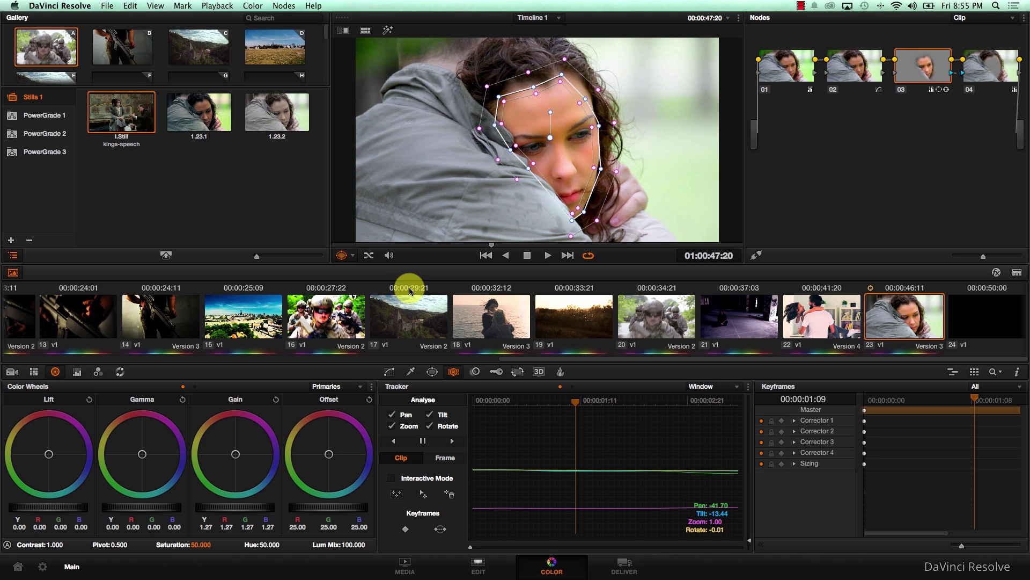
Add serial node 05 after node 04, warm its Offset to (36.13, 23.21, 8.06), and check against Version 4
left_click(983, 75)
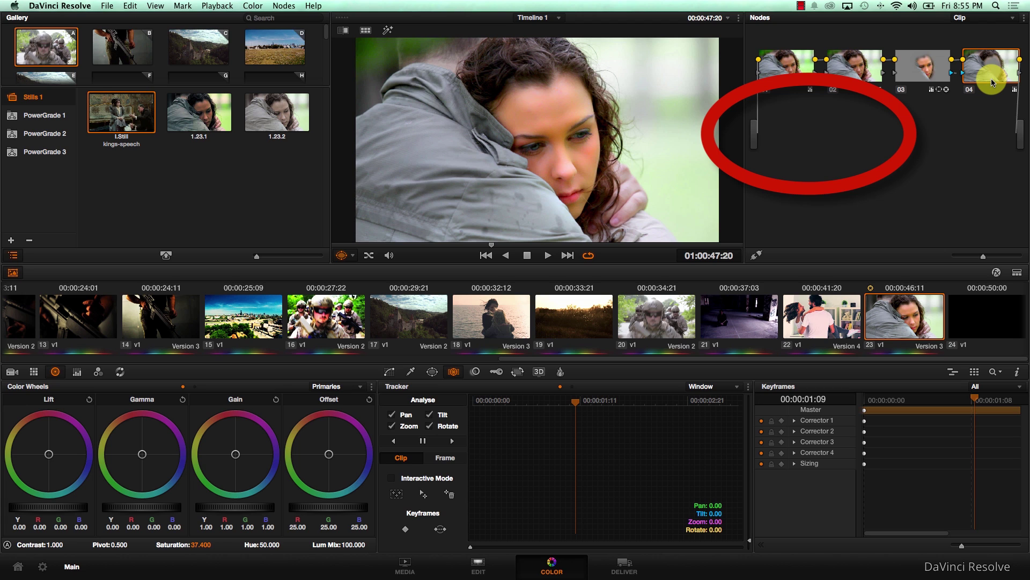
key("alt+s")
left_click_drag(324, 456, 228, 378)
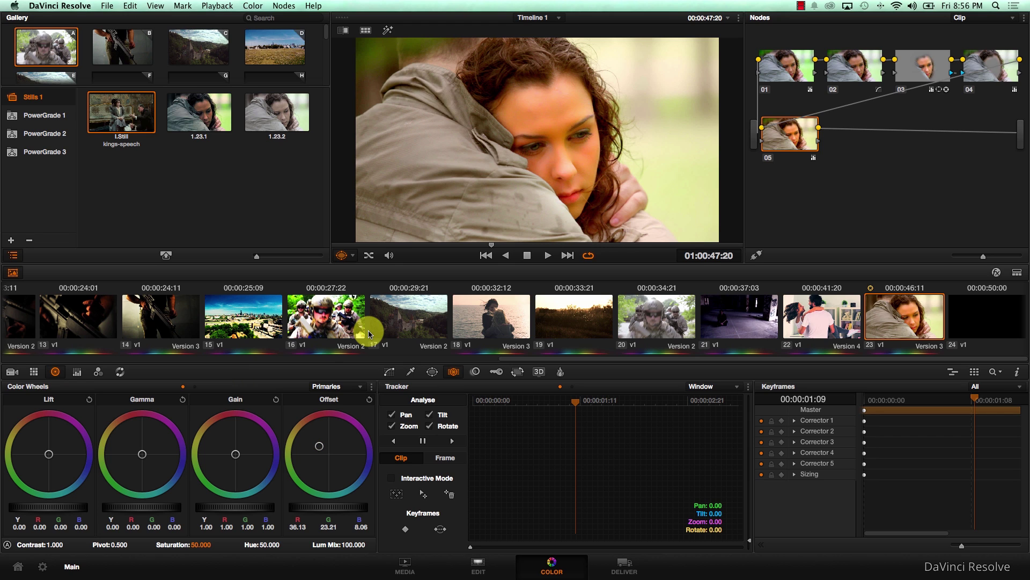
key("ctrl+n")
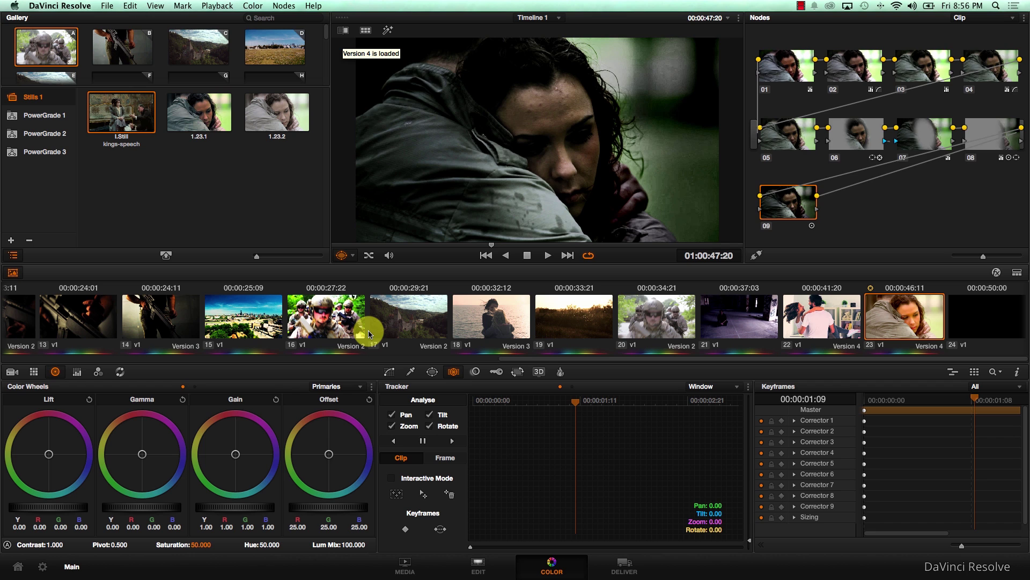
key("ctrl+b")
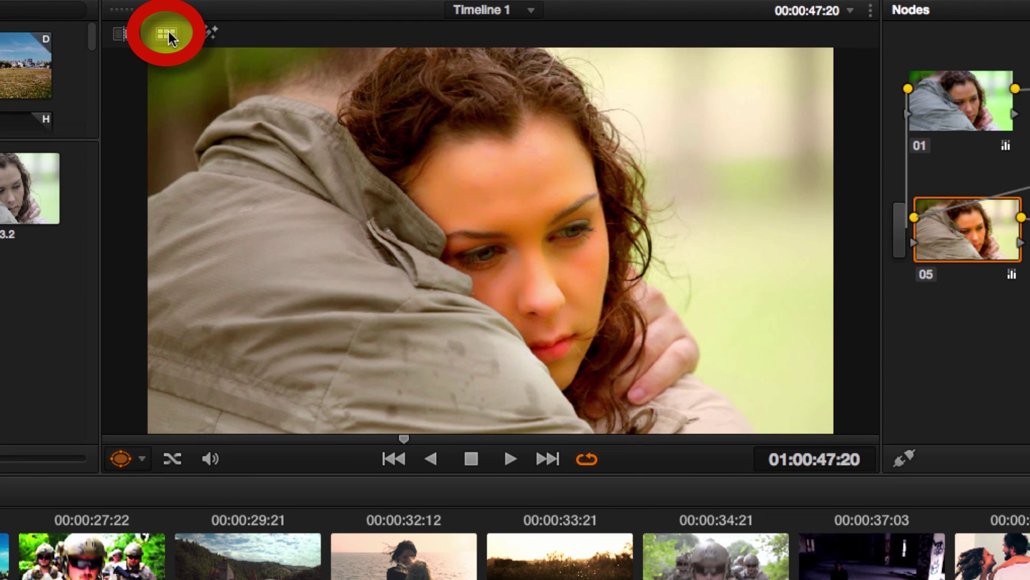
Turn on the split-screen viewer comparing the clip's grade Versions
left_click(188, 33)
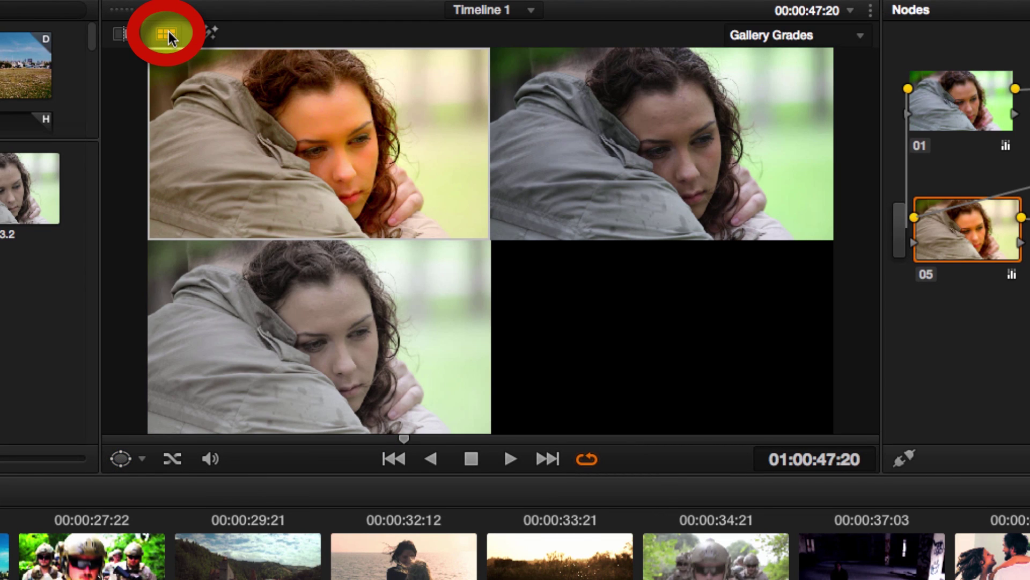
left_click(821, 33)
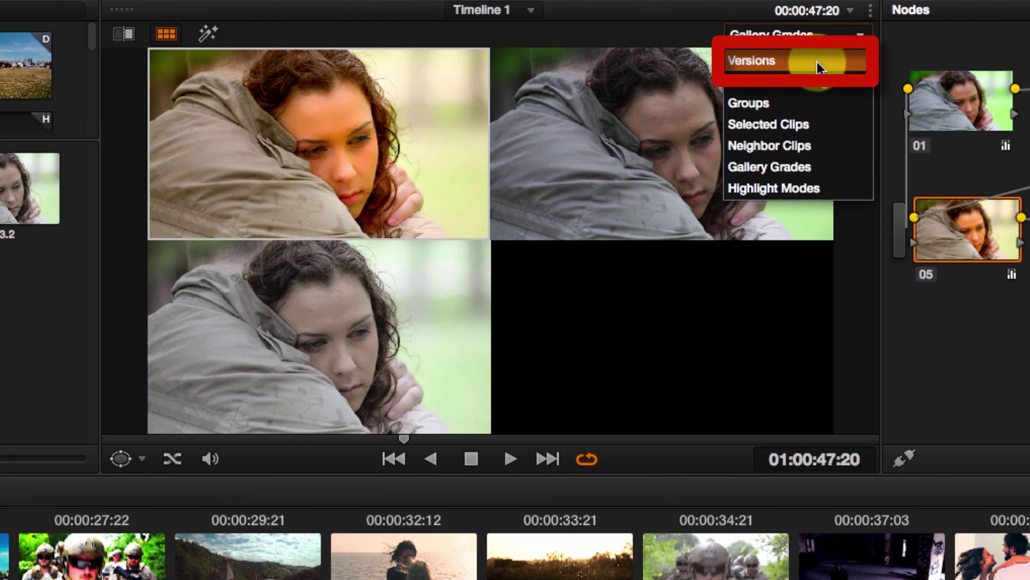
left_click(819, 65)
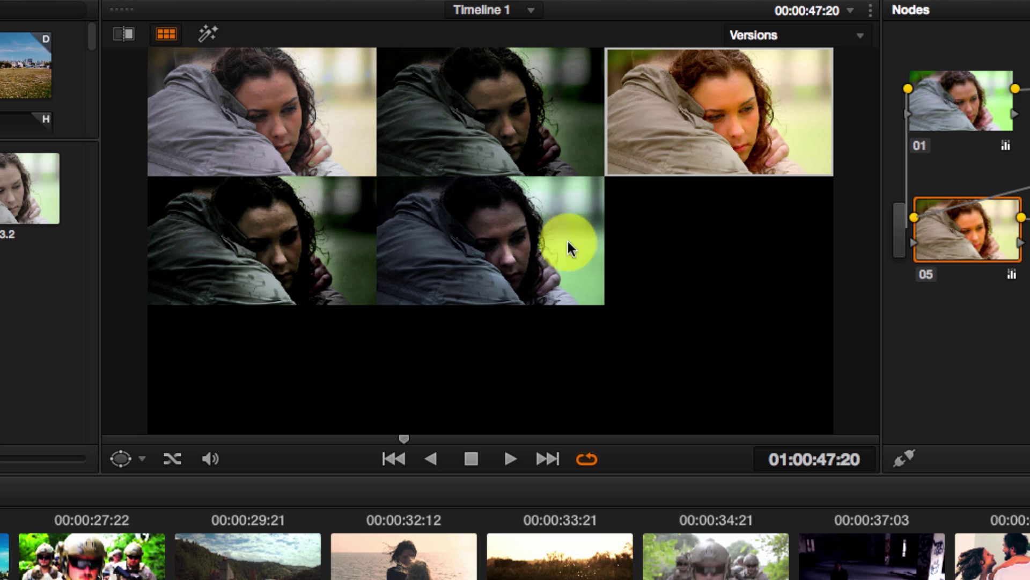
Try Versions And Original, then return to Versions only and scrub to another frame
left_click(794, 34)
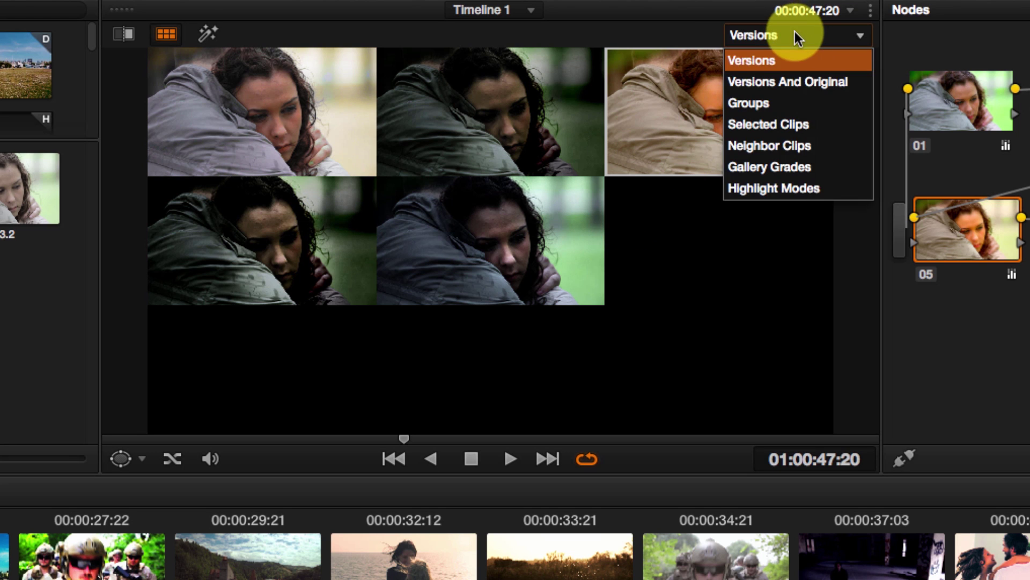
left_click(805, 77)
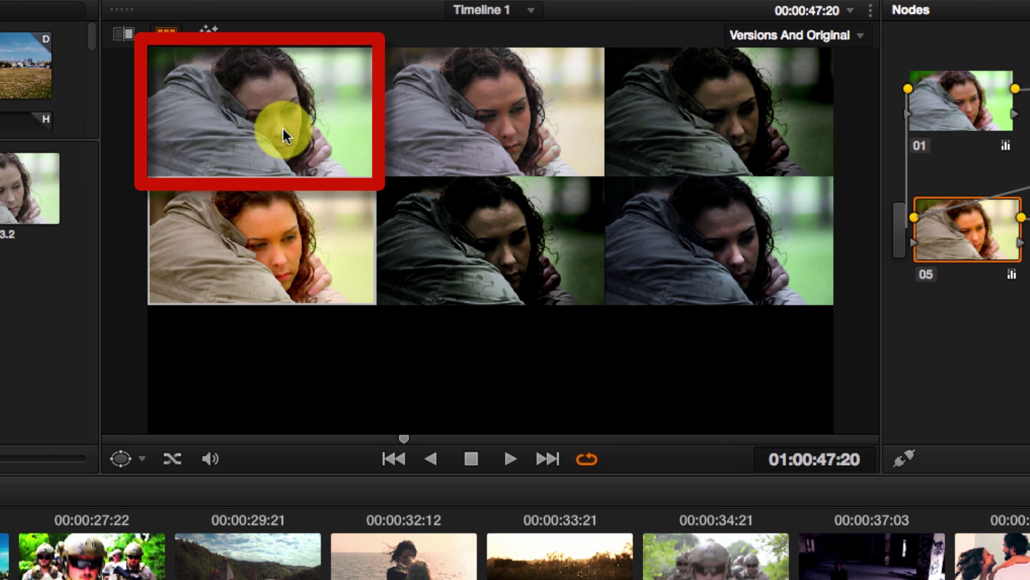
left_click(853, 35)
left_click(752, 61)
left_click_drag(354, 439, 407, 437)
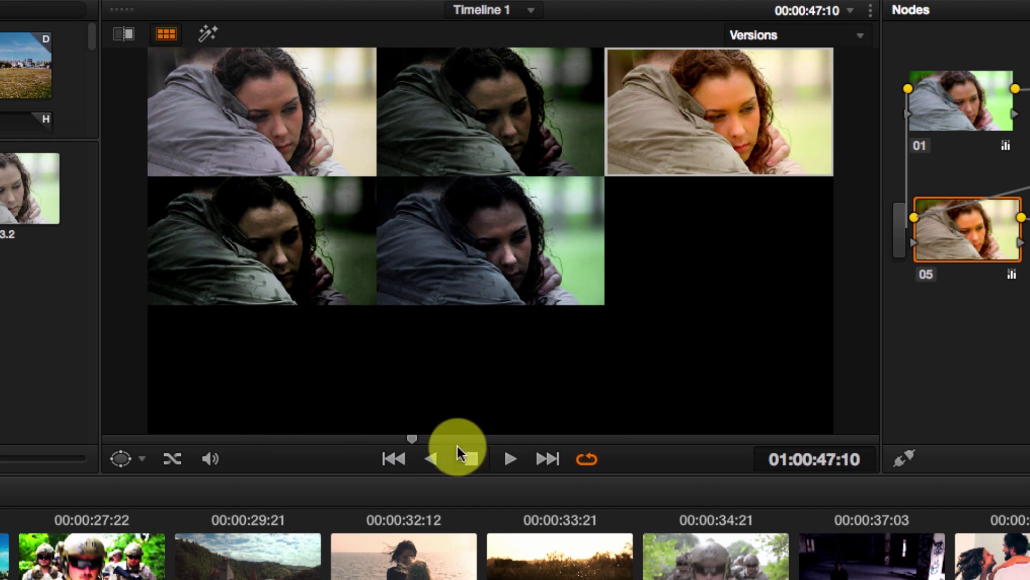